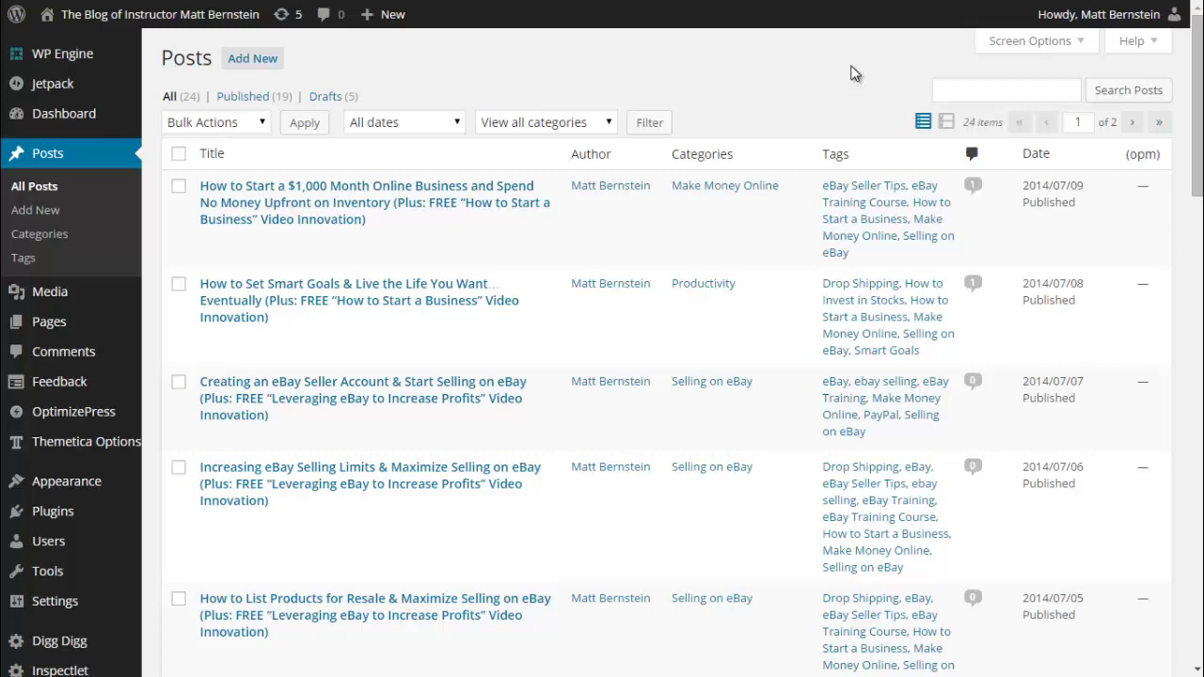
- Open the first post, 'How to Start a $1,000 Month Online Business', from the All Posts list
click(237, 205)
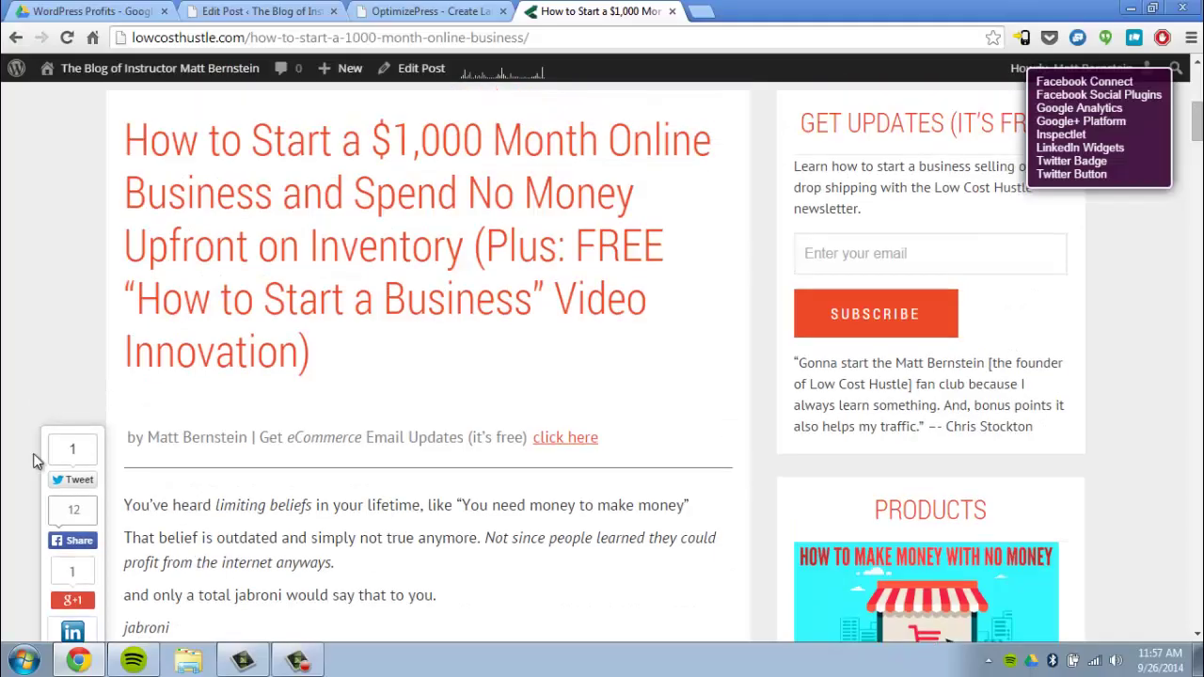
- Scroll through the live post down to the 'One Last Thing' subscribe section
scroll(33, 461, down, 5)
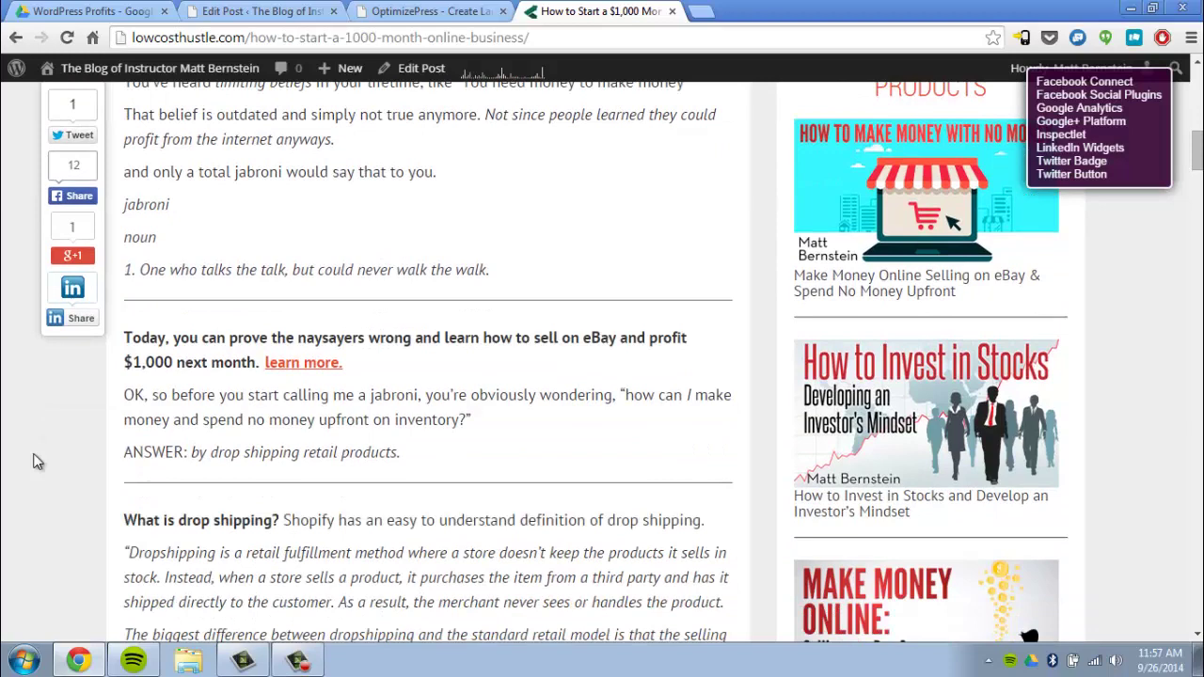
scroll(33, 461, down, 5)
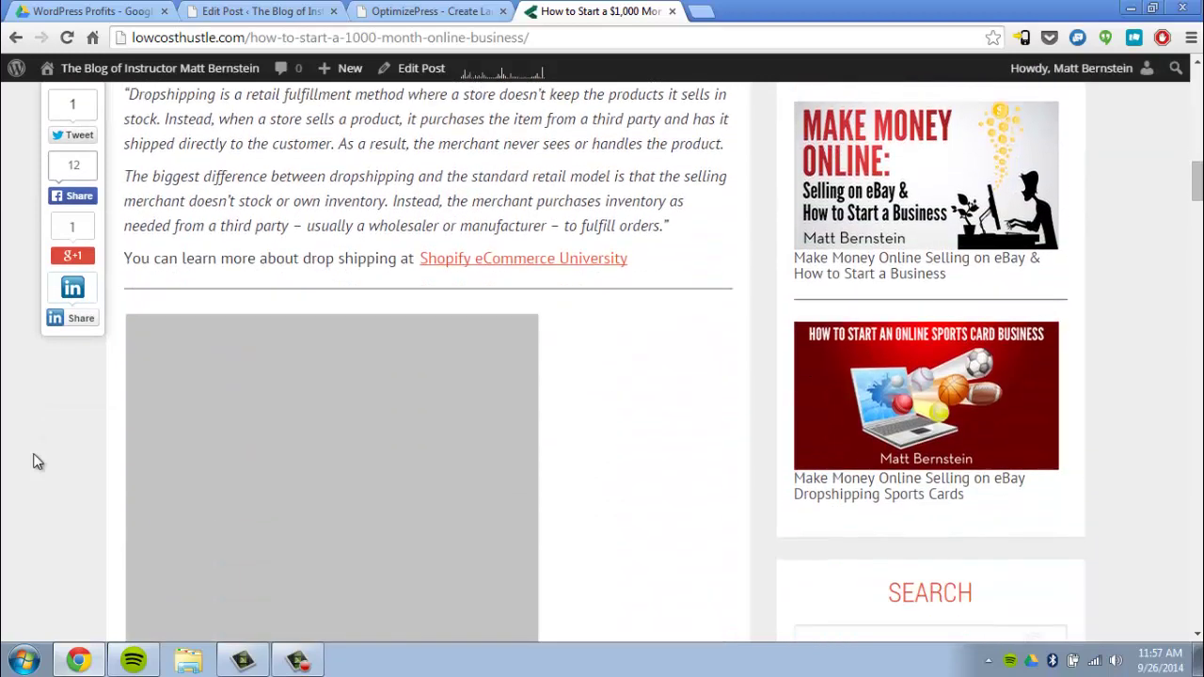
scroll(32, 461, down, 3)
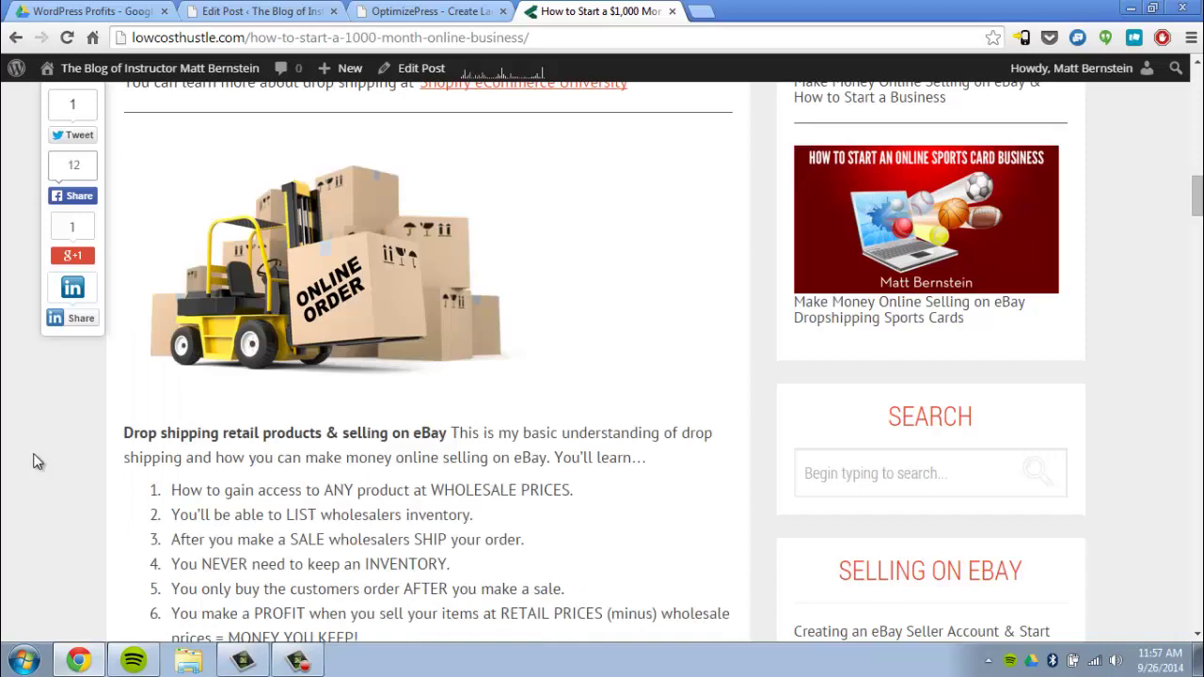
scroll(33, 461, down, 3)
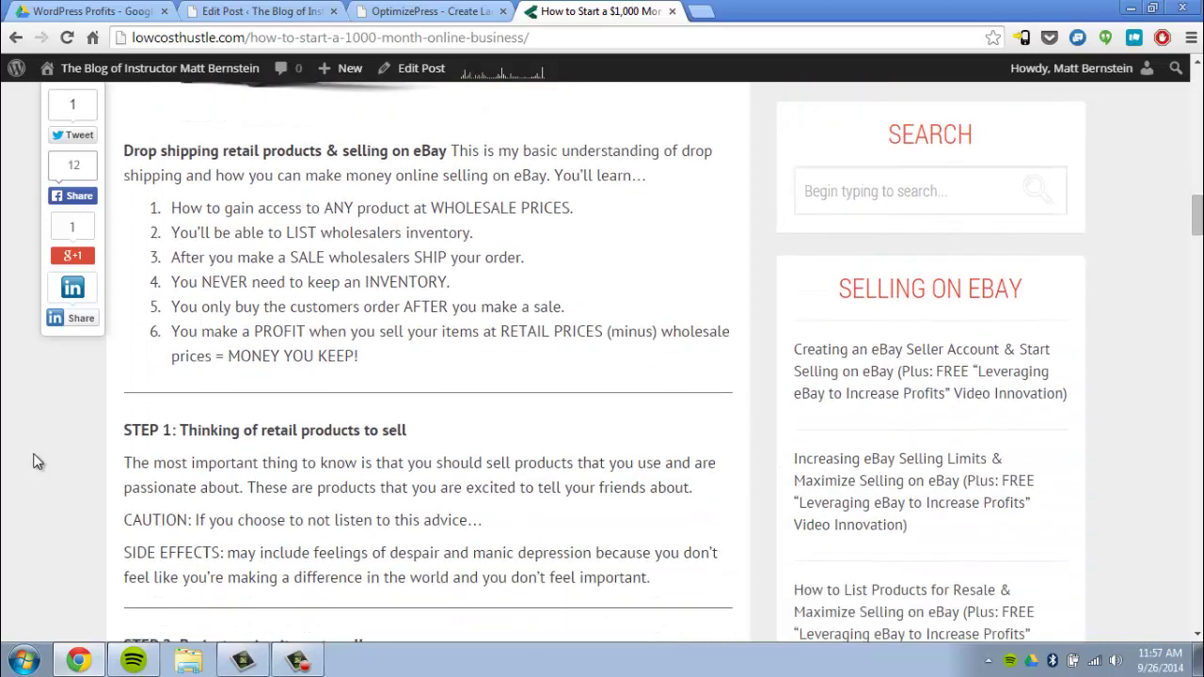
scroll(33, 461, down, 5)
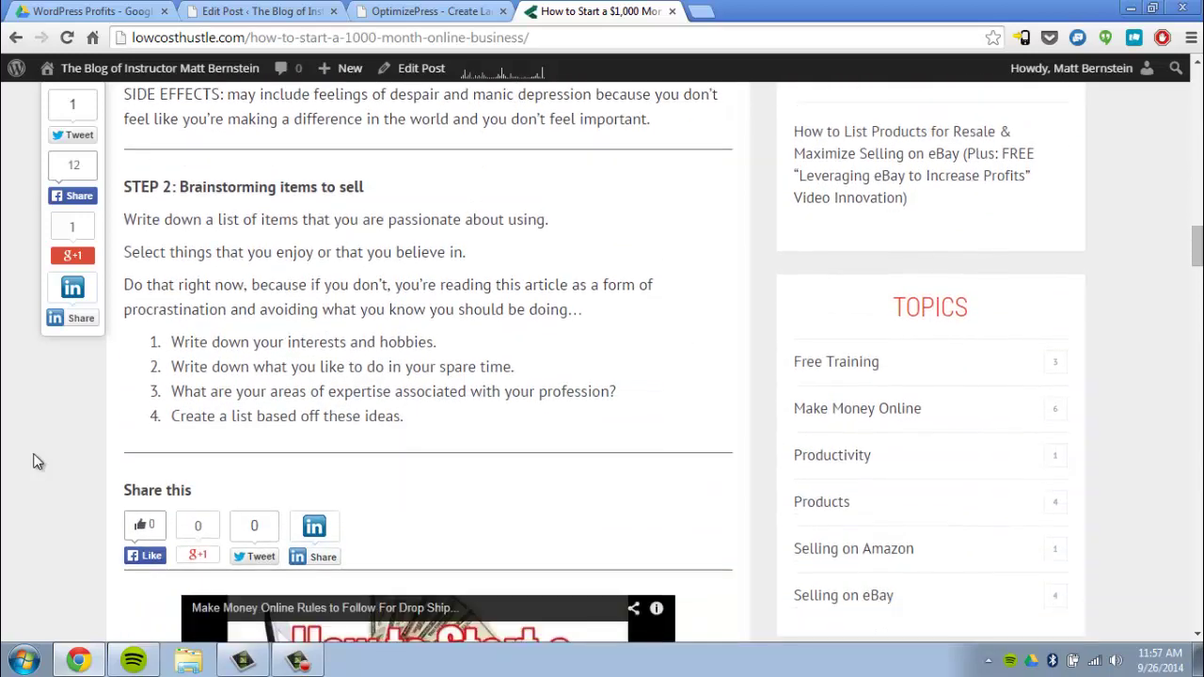
scroll(33, 461, down, 4)
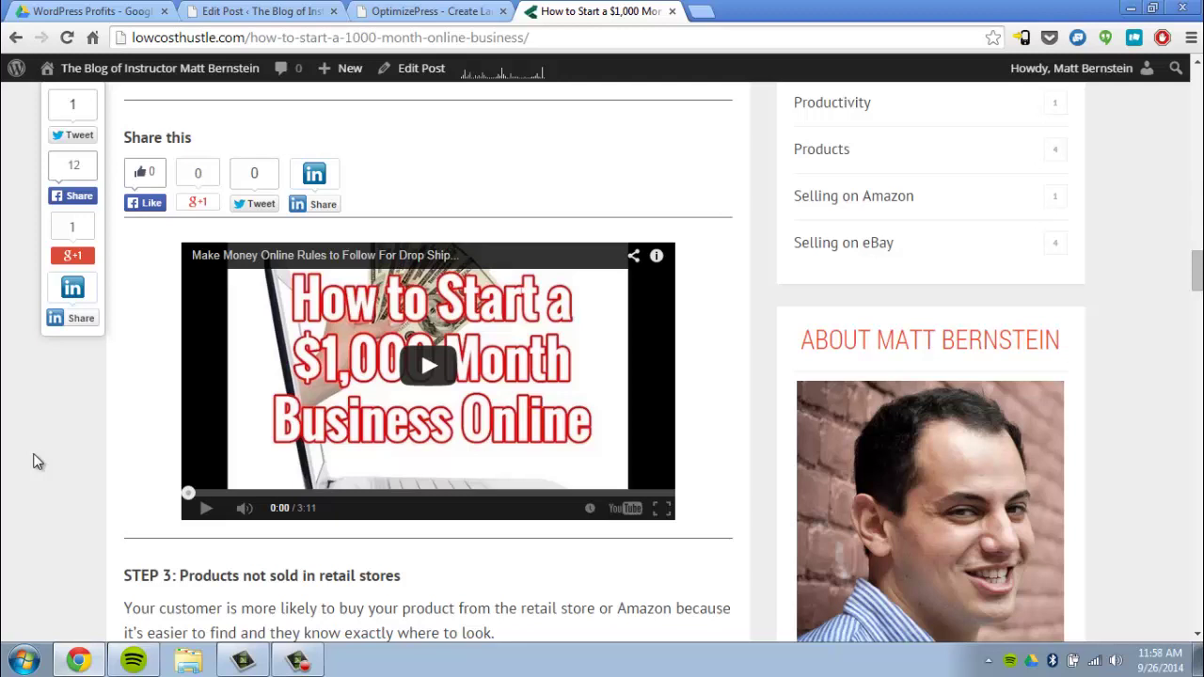
scroll(33, 461, down, 1)
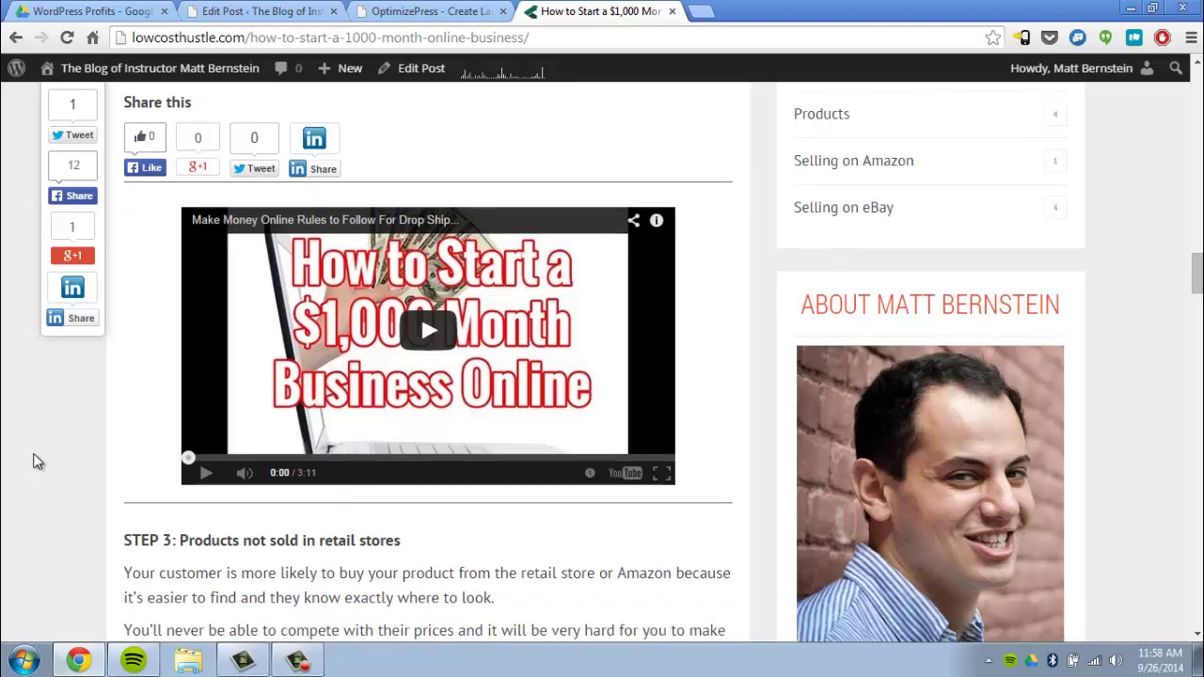
scroll(33, 461, down, 8)
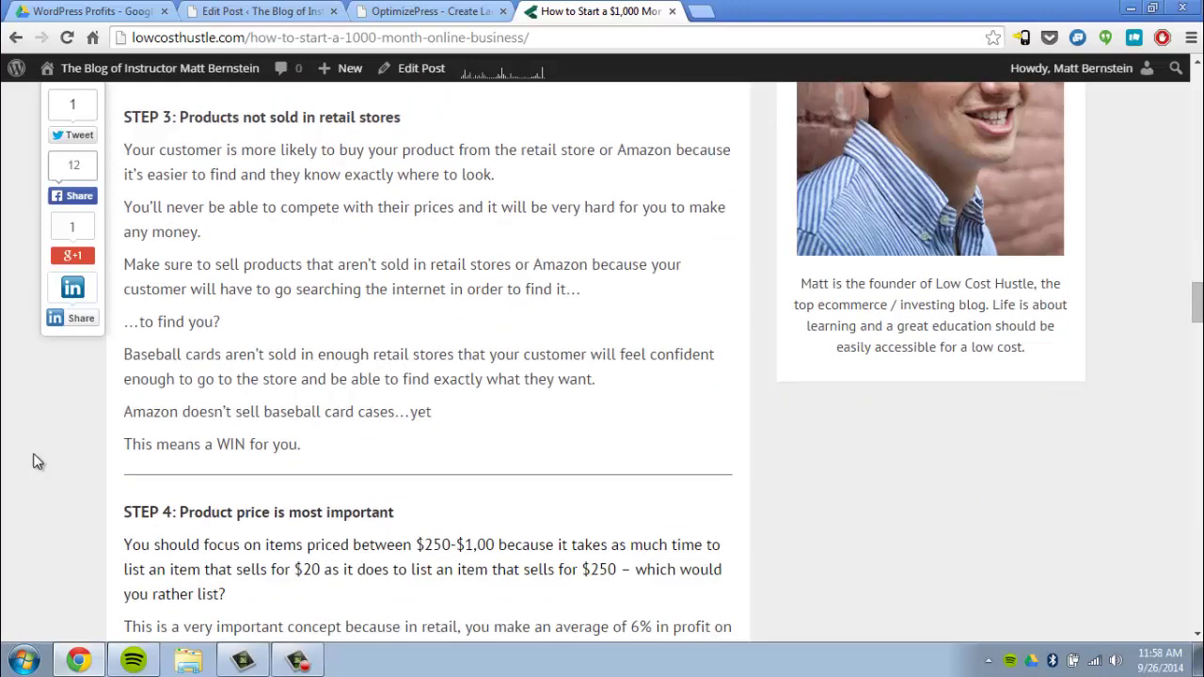
scroll(33, 461, down, 10)
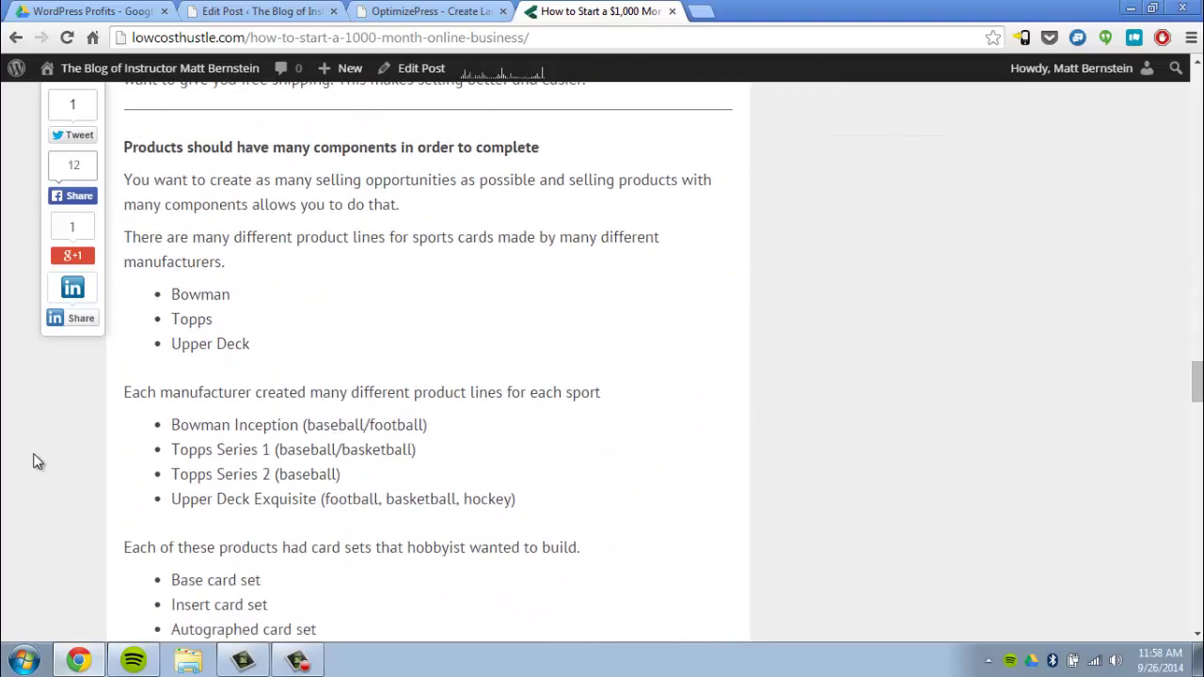
scroll(33, 461, down, 12)
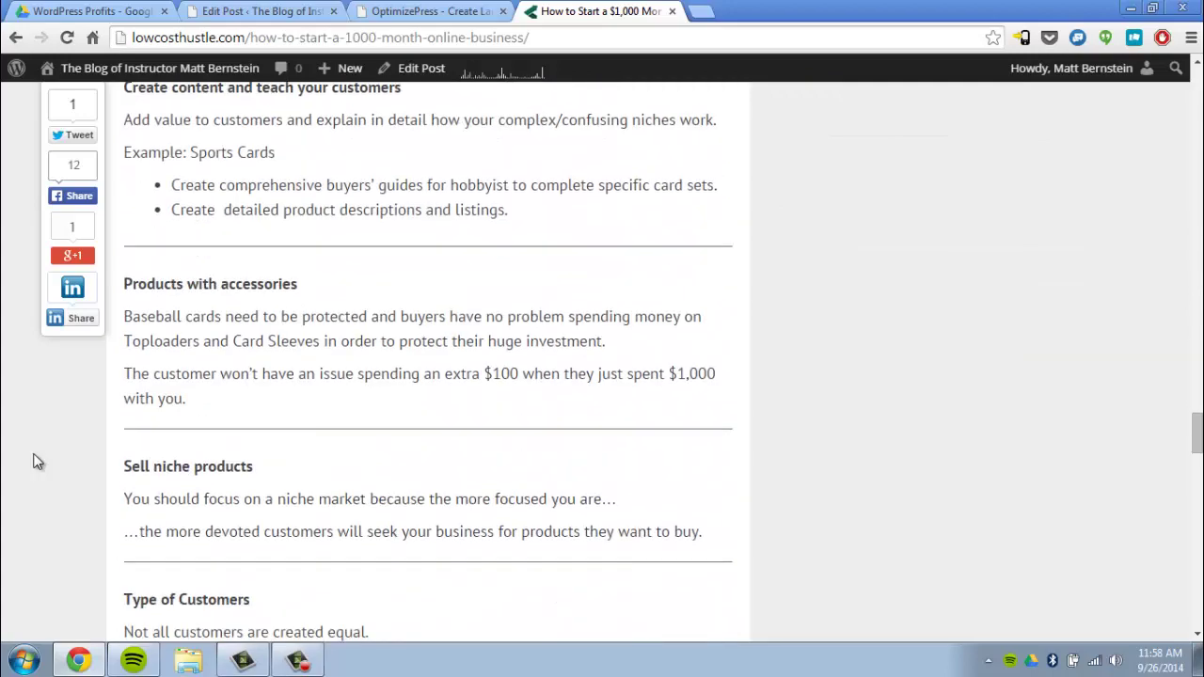
scroll(33, 461, down, 8)
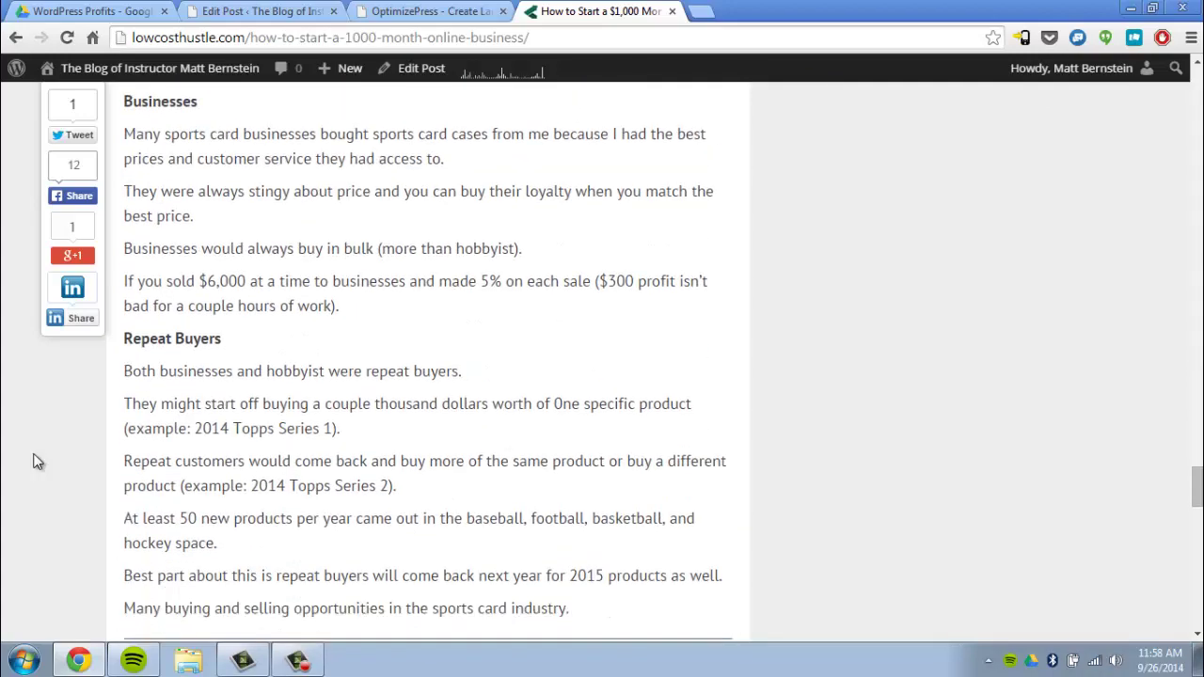
scroll(33, 461, down, 3)
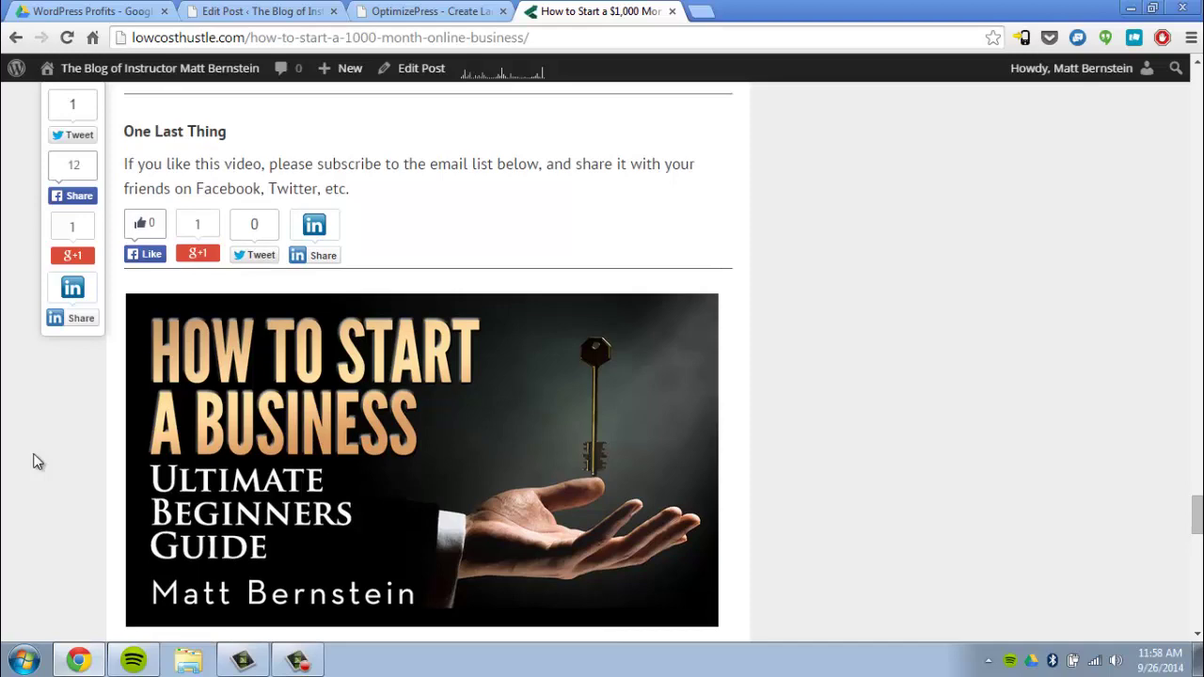
- Scroll further to the 'Bonus' email and first-name signup form ending in 'Gimme Now!'
scroll(33, 461, down, 4)
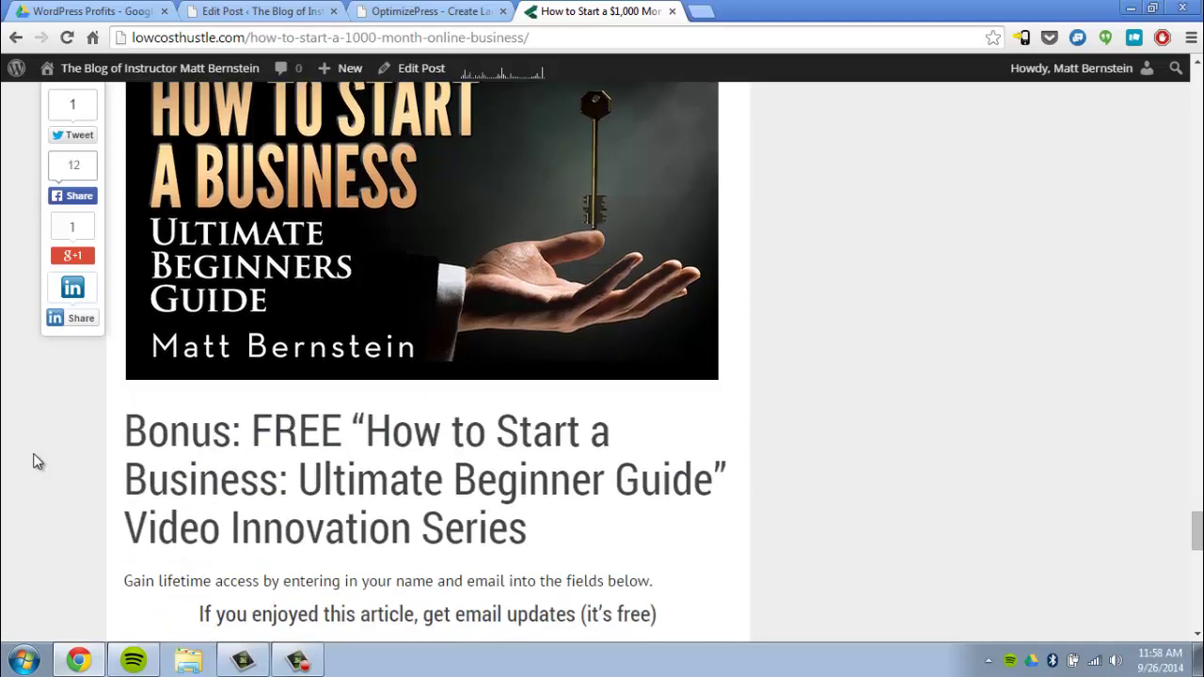
scroll(33, 461, down, 2)
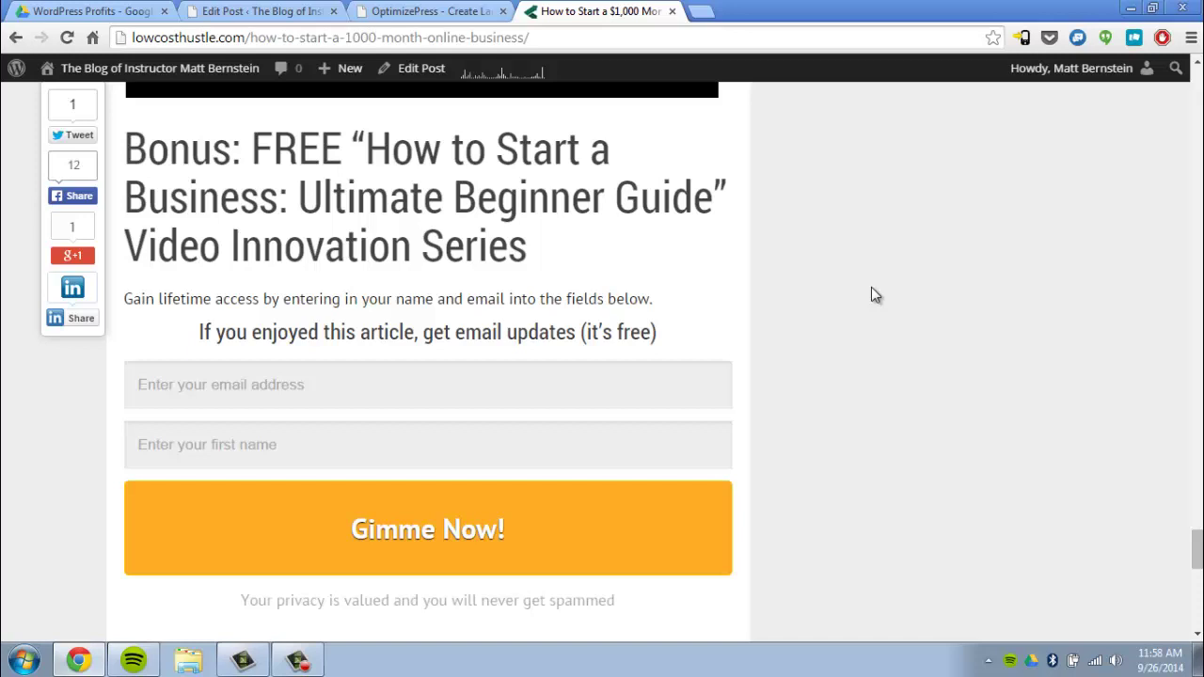
- Return to the Edit Post screen in full-screen mode and scroll down to the ideas list
click(268, 10)
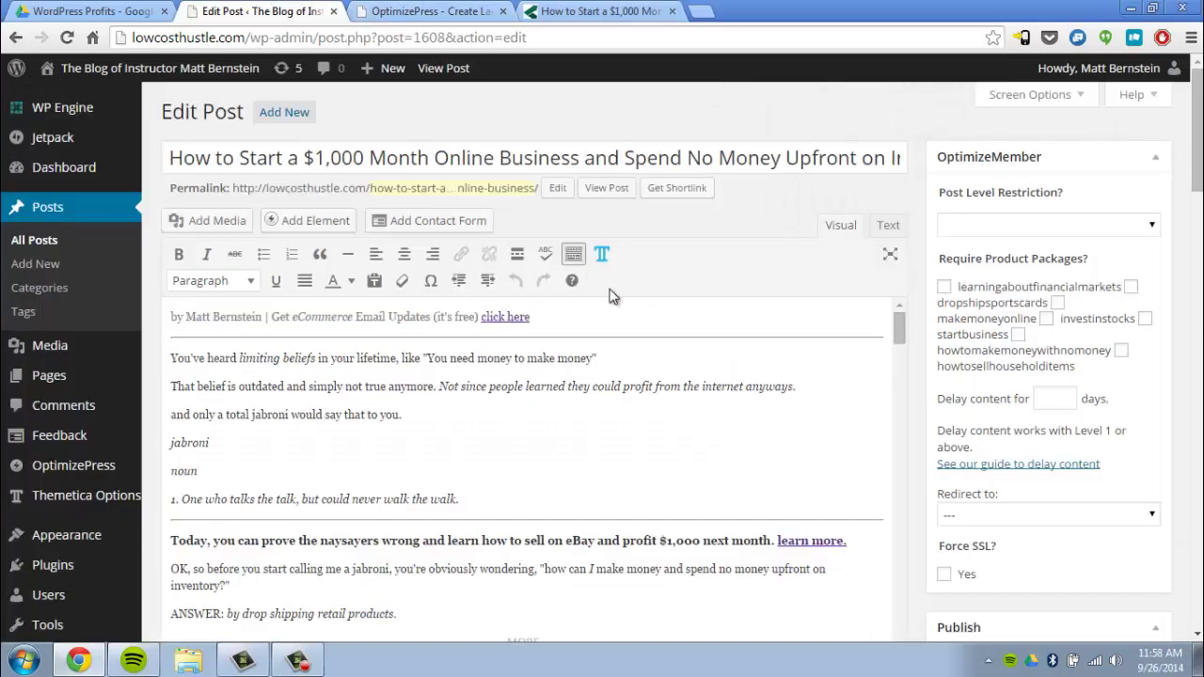
key(F11)
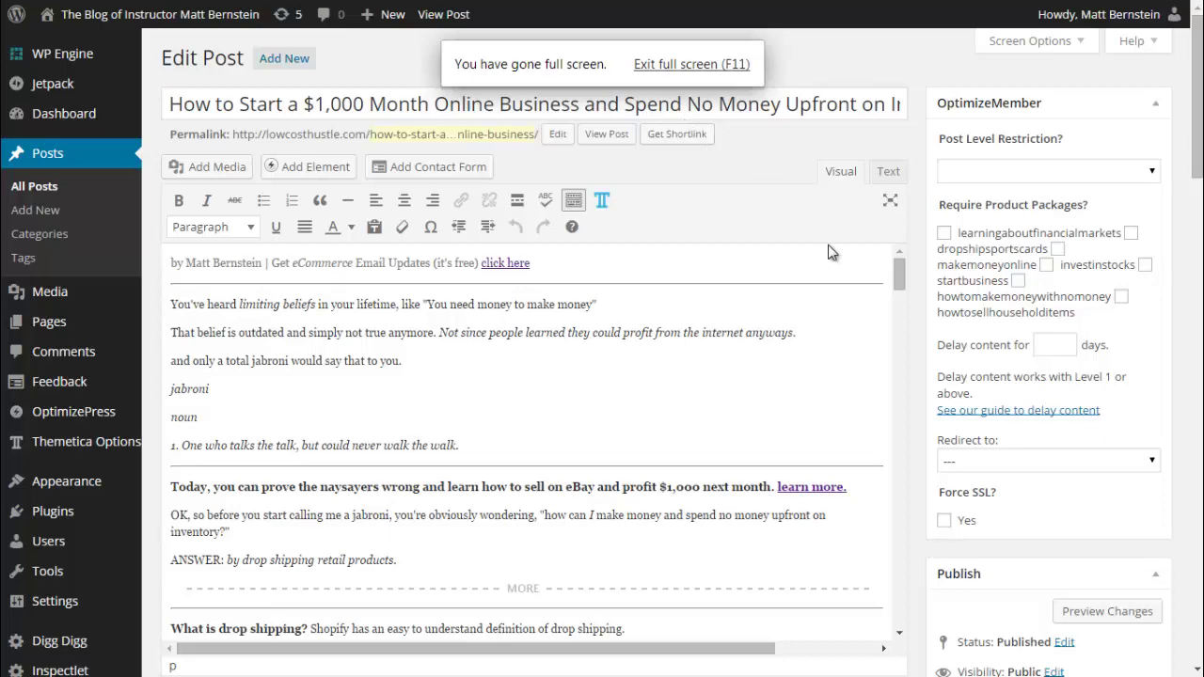
scroll(865, 301, down, 5)
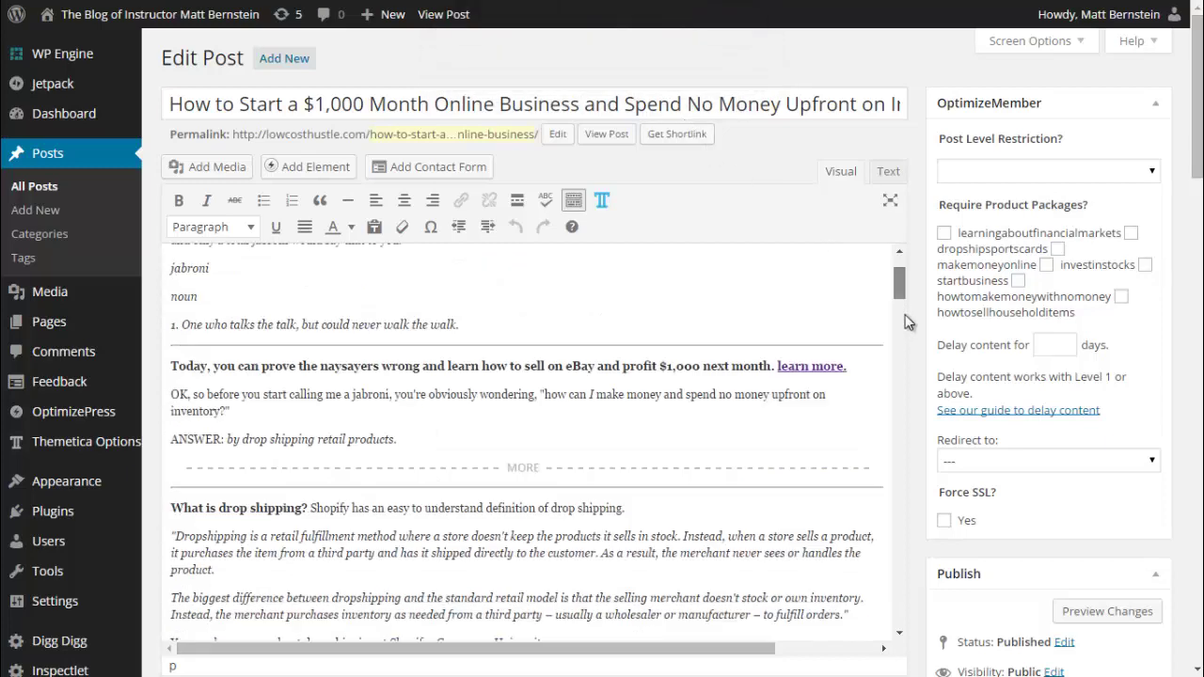
drag(909, 350, 909, 398)
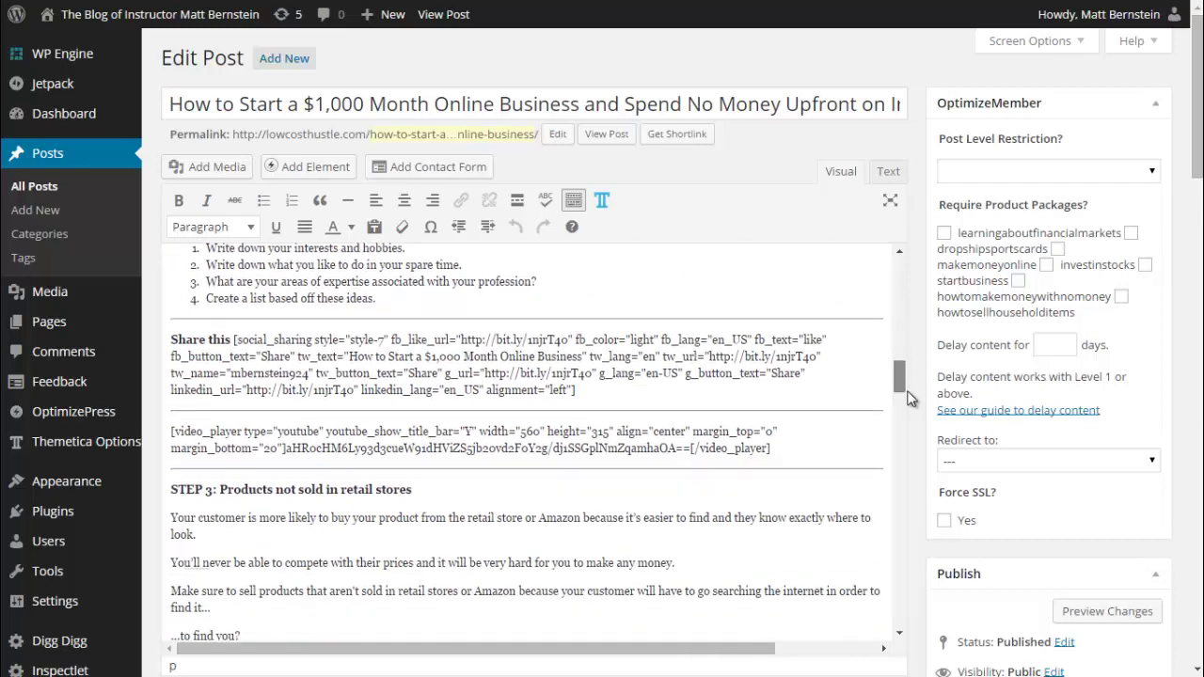
- Add a blank paragraph after list item 4 and bring up the Insert an Element library
click(233, 311)
key(Return)
key(Return)
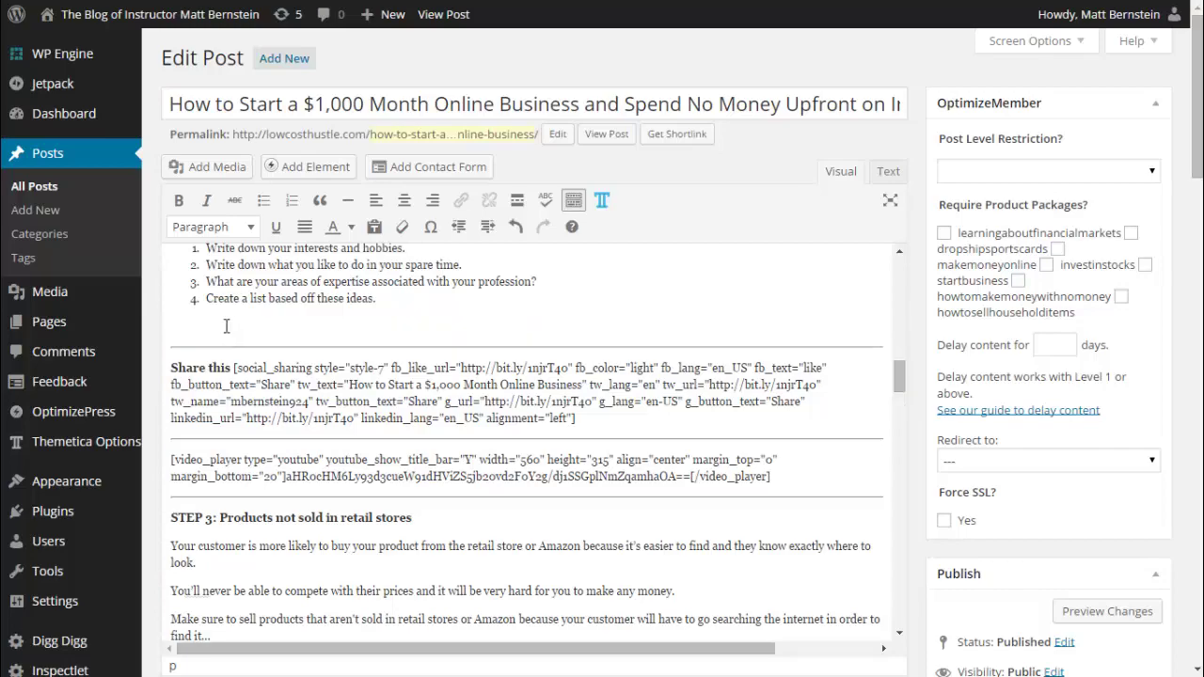
click(287, 166)
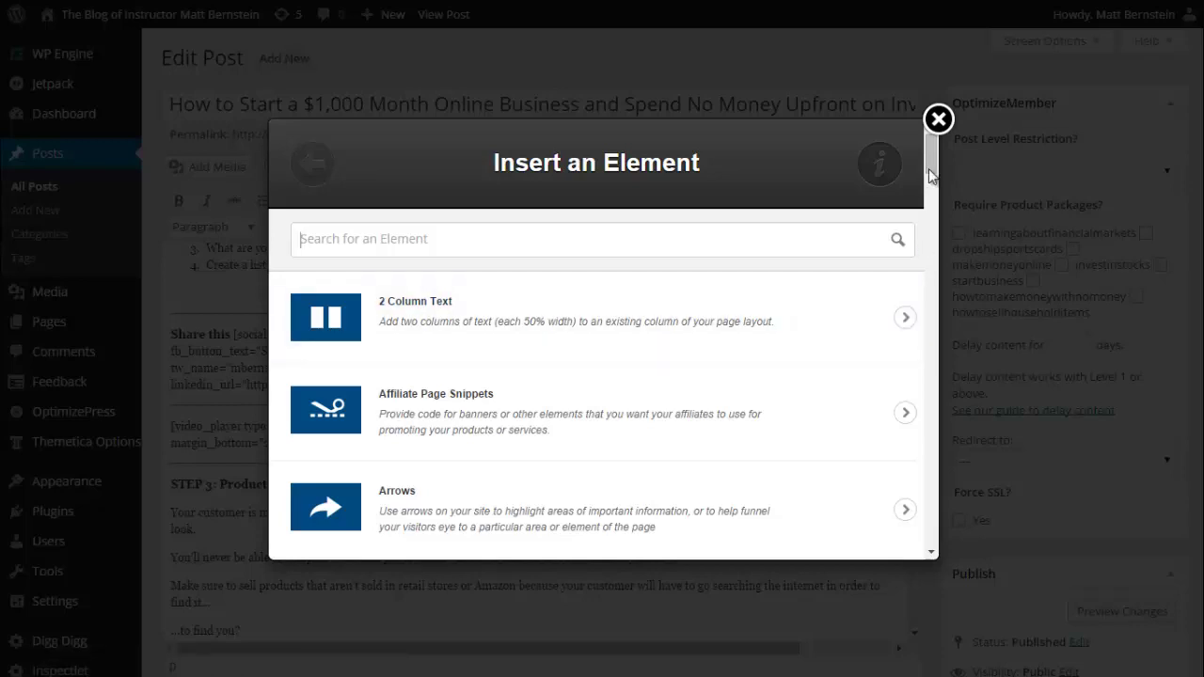
- Browse the element list from 2 Column Text through Arrows, Audio Player and Bullet Block to Course Description Box
drag(932, 163, 933, 175)
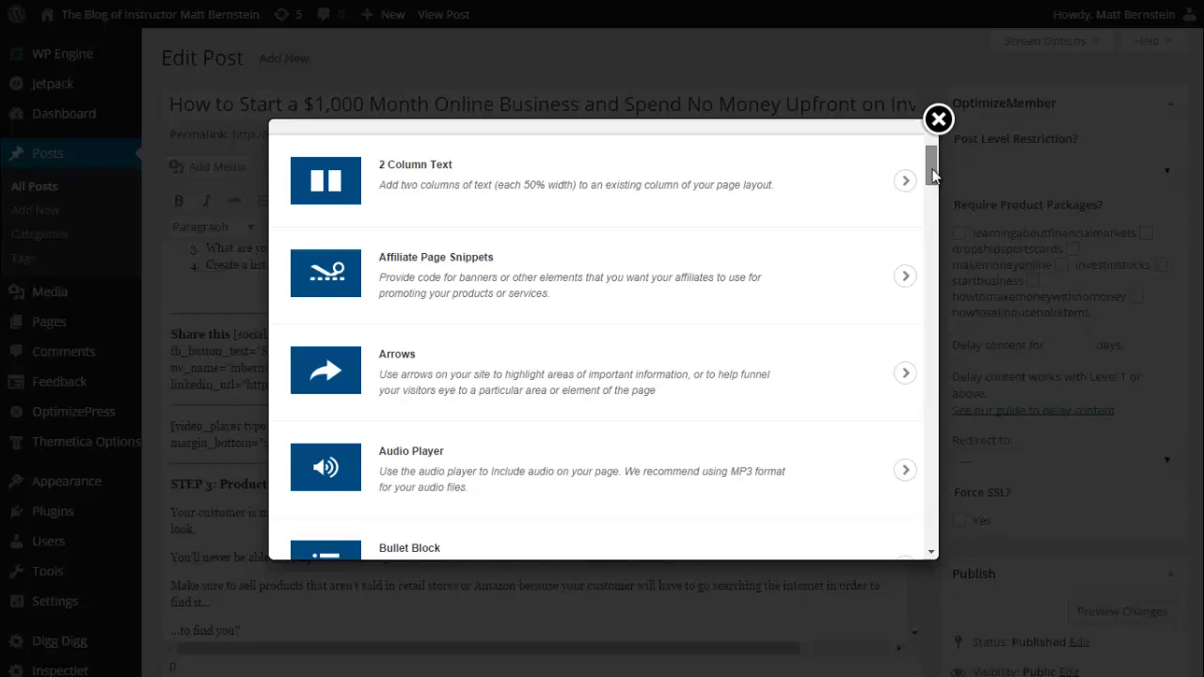
drag(933, 174, 934, 184)
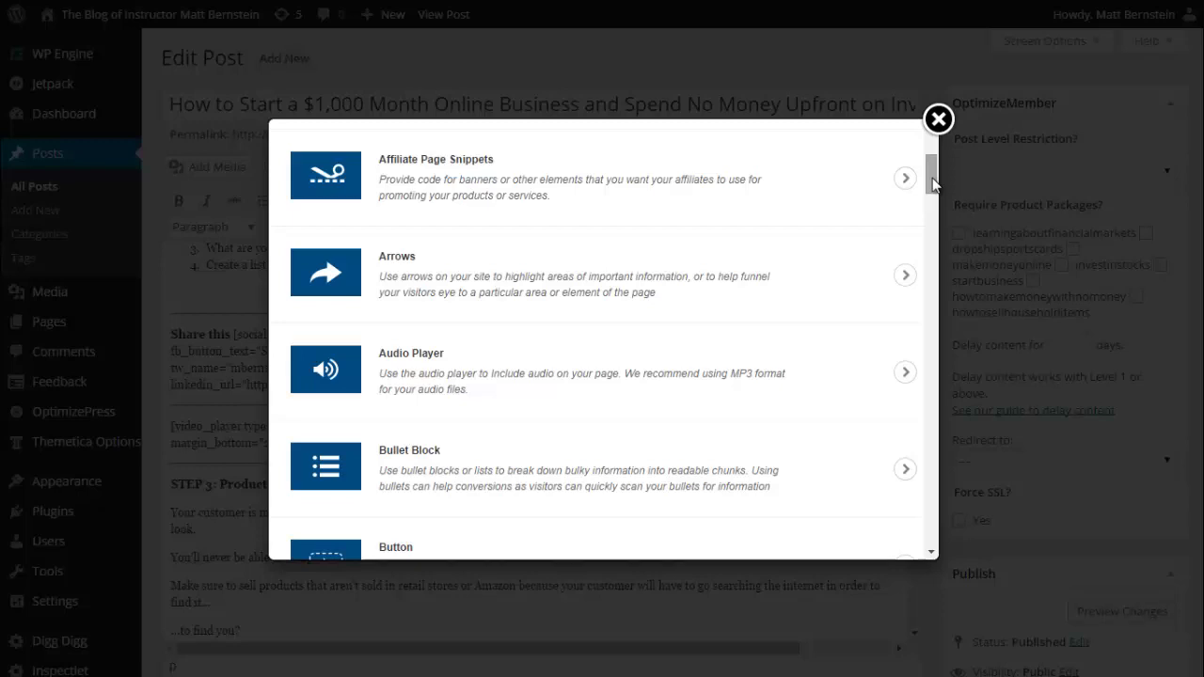
scroll(932, 187, down, 1)
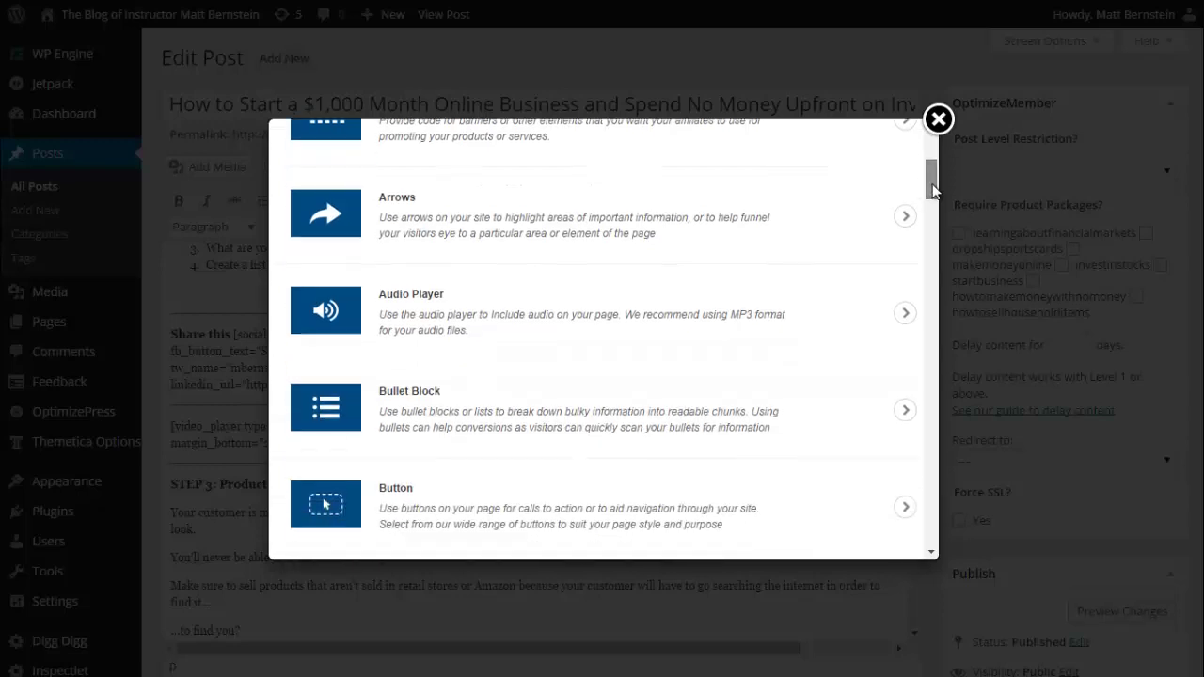
drag(932, 187, 933, 188)
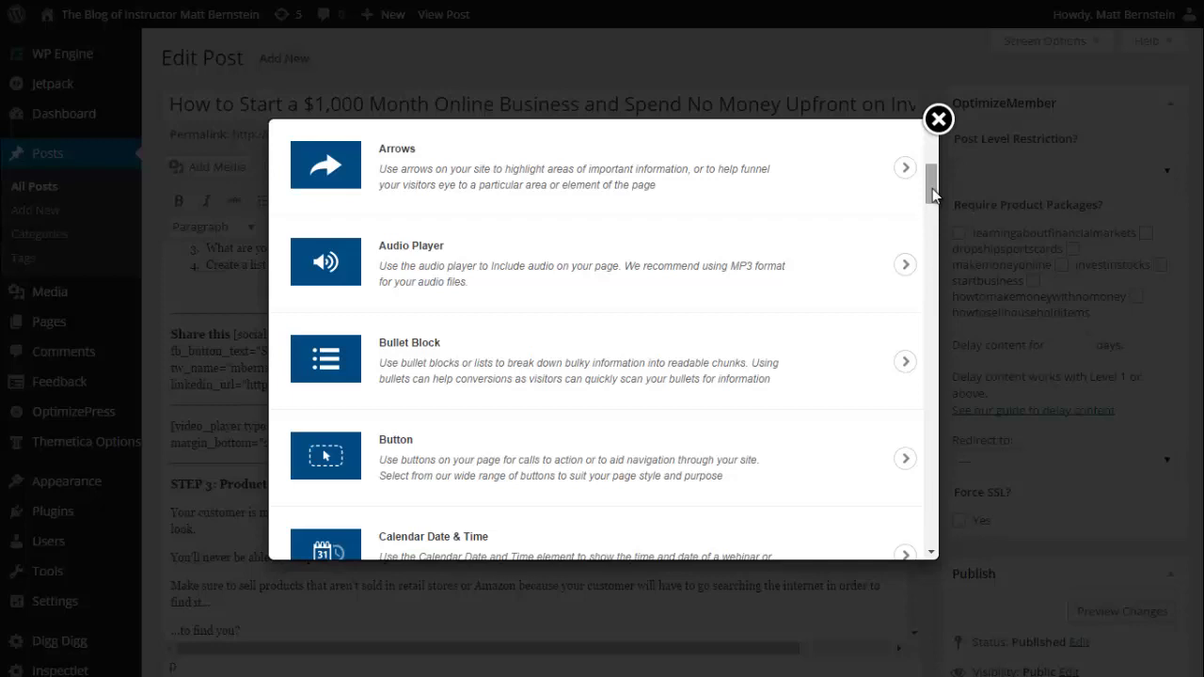
drag(934, 195, 935, 205)
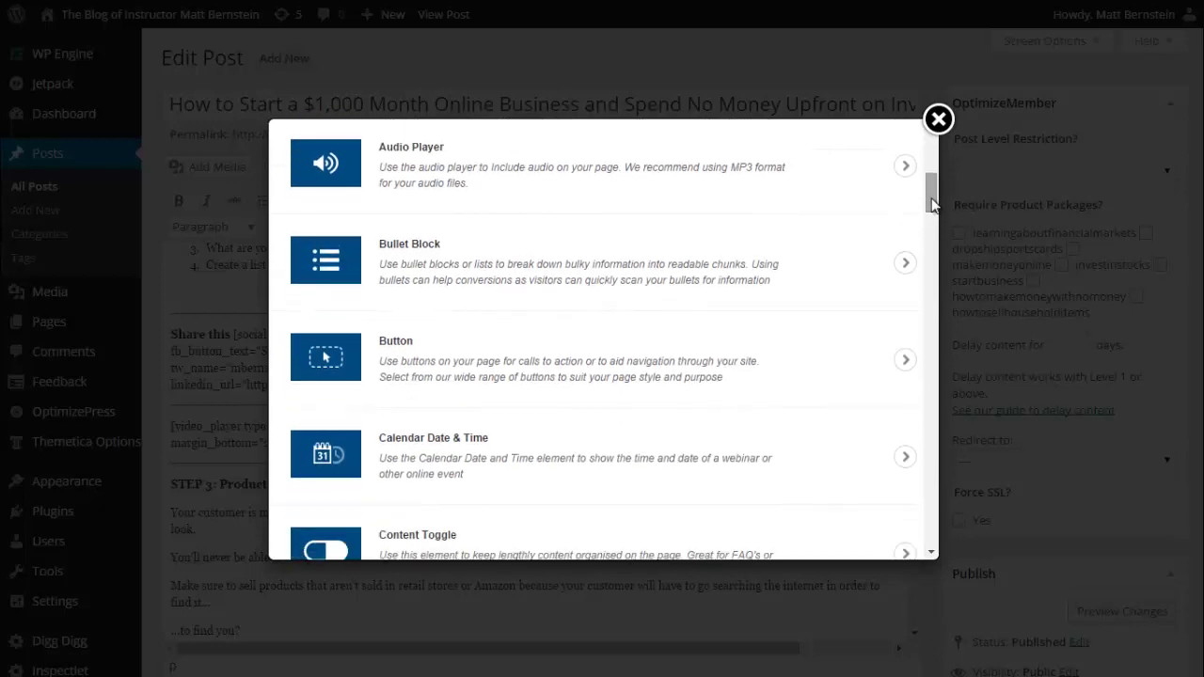
drag(931, 205, 934, 214)
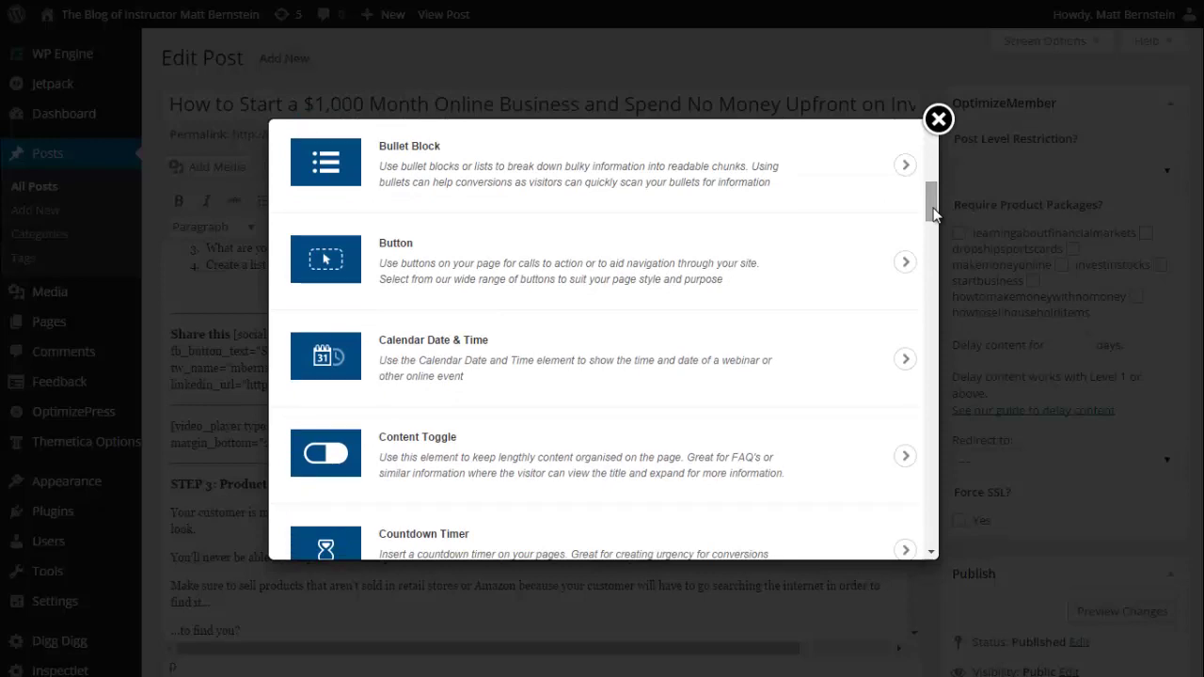
drag(934, 215, 934, 223)
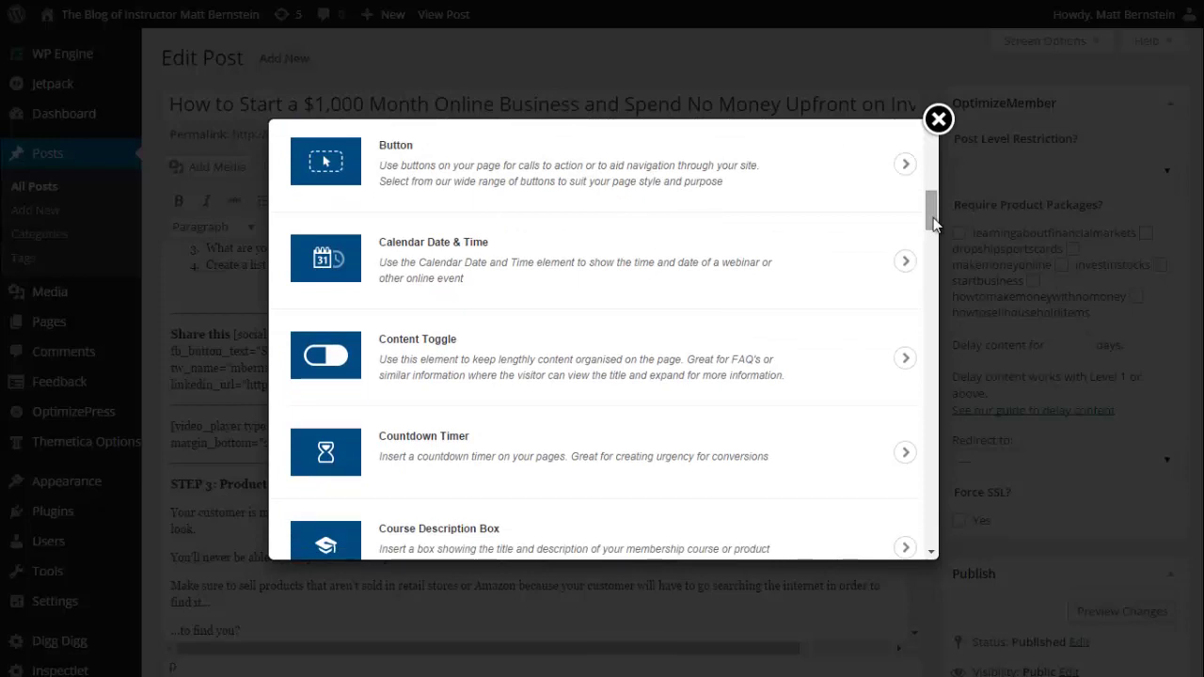
- Continue through Divider, Feature Block, Feature Box, Files Download and Guarantee Box to Headline and Hyperlink
drag(934, 223, 935, 244)
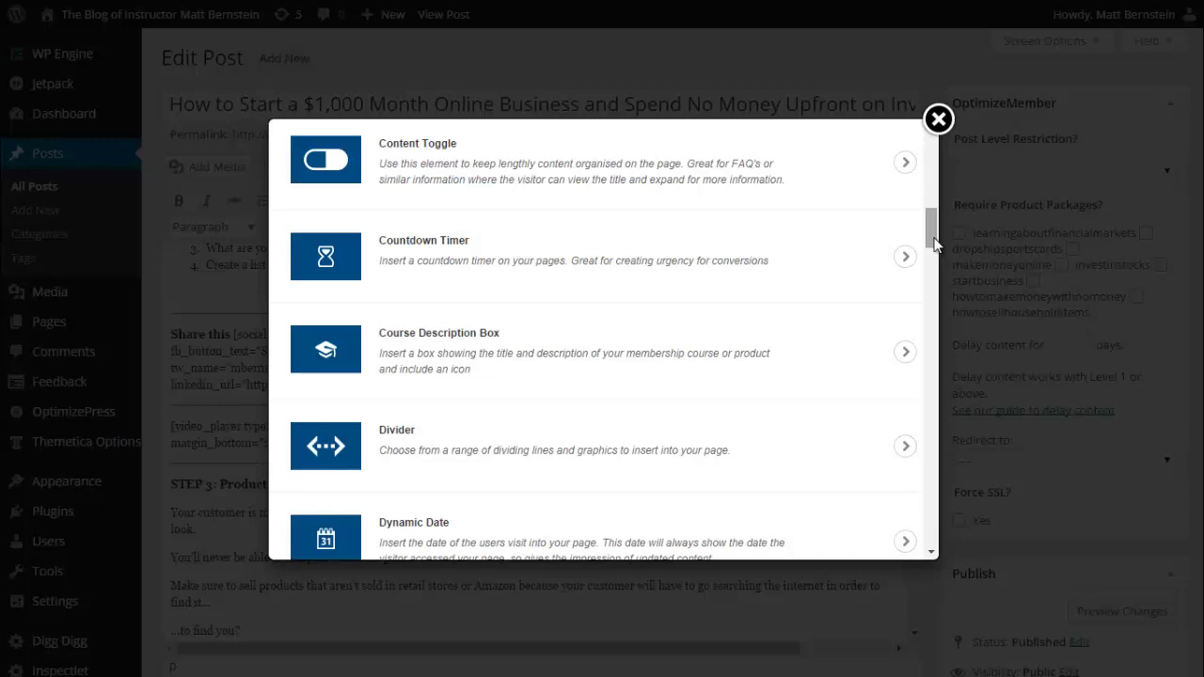
drag(935, 243, 936, 261)
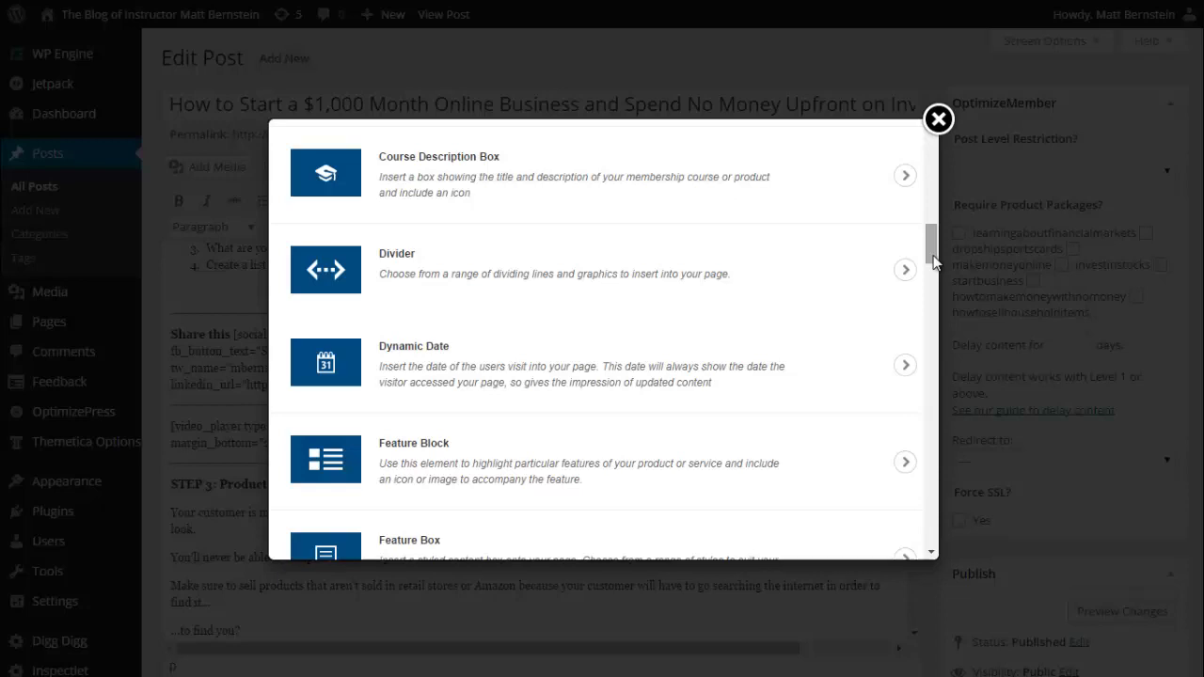
drag(935, 262, 934, 272)
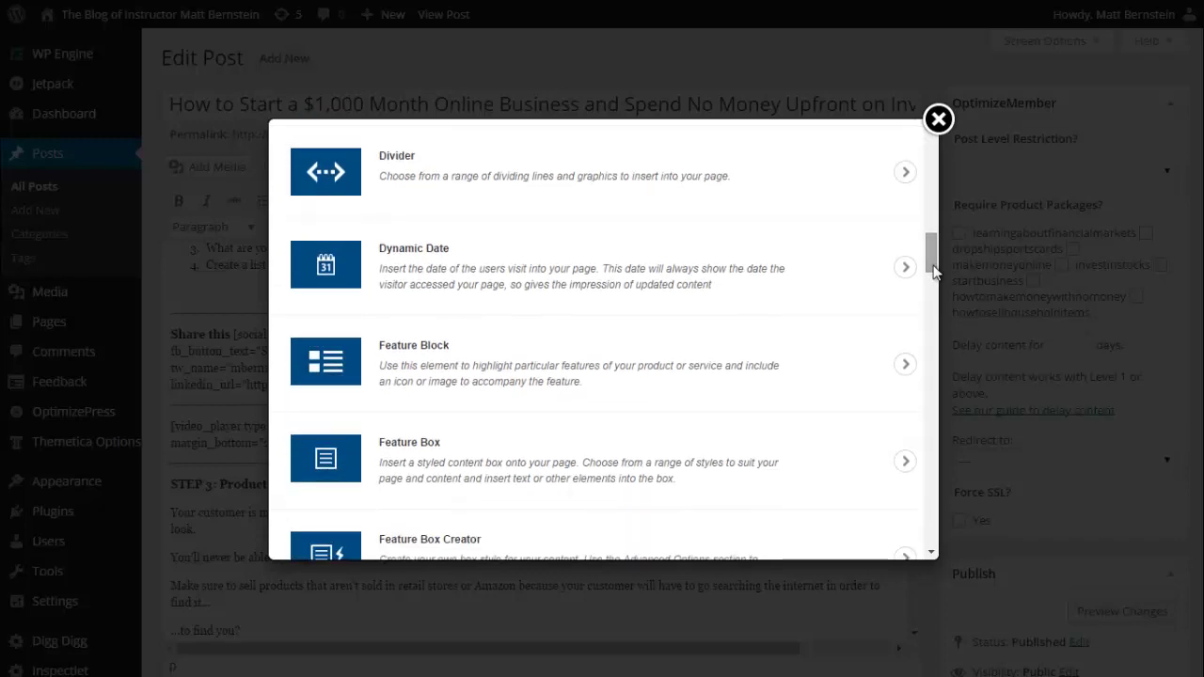
drag(934, 272, 934, 291)
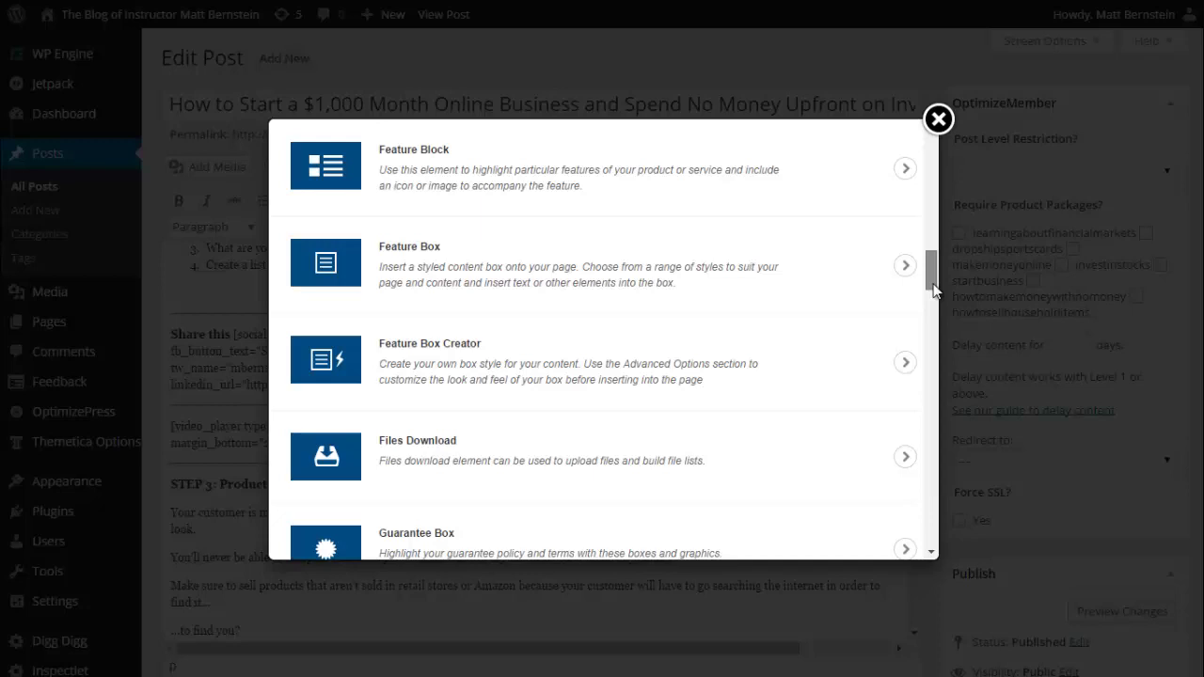
drag(934, 292, 934, 300)
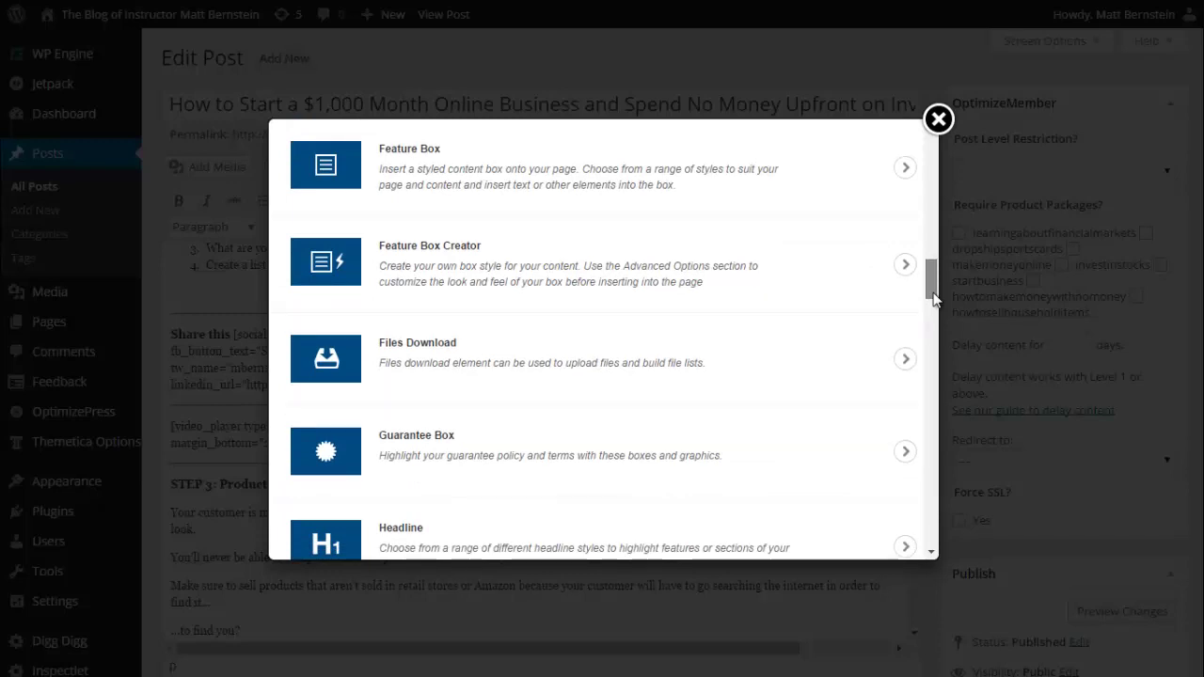
drag(934, 298, 935, 306)
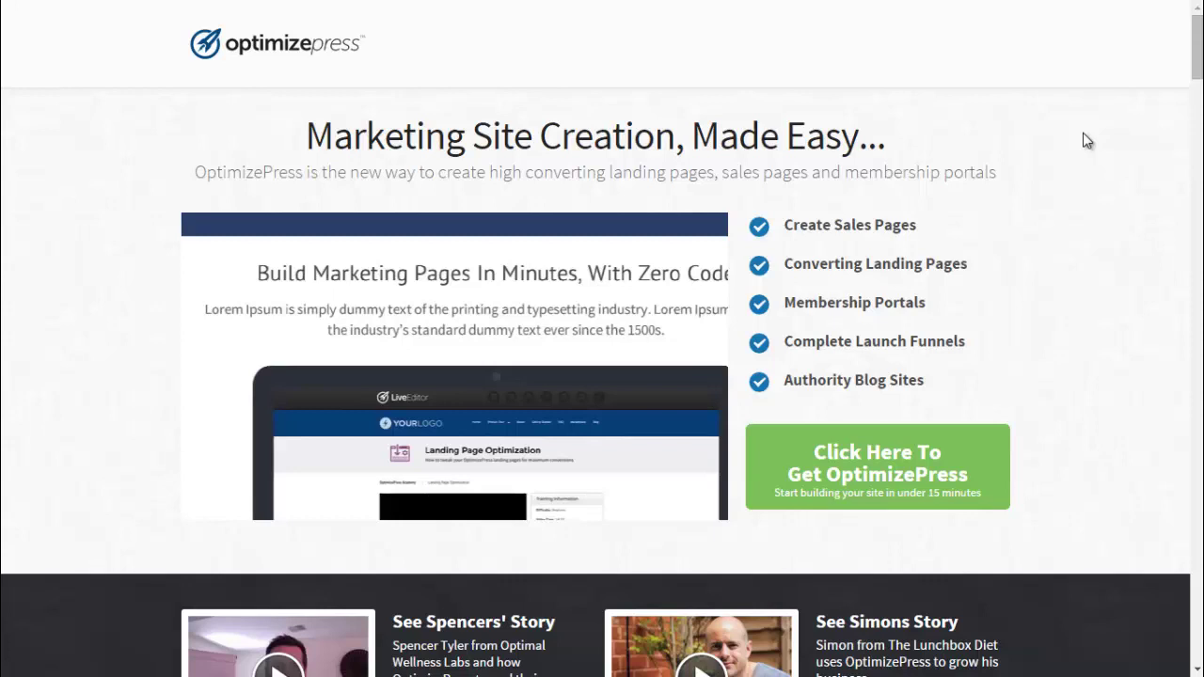
- Follow the homepage's 'Get Started Now - Choose An OptimizePress Package' button to the packages page
scroll(1087, 140, down, 15)
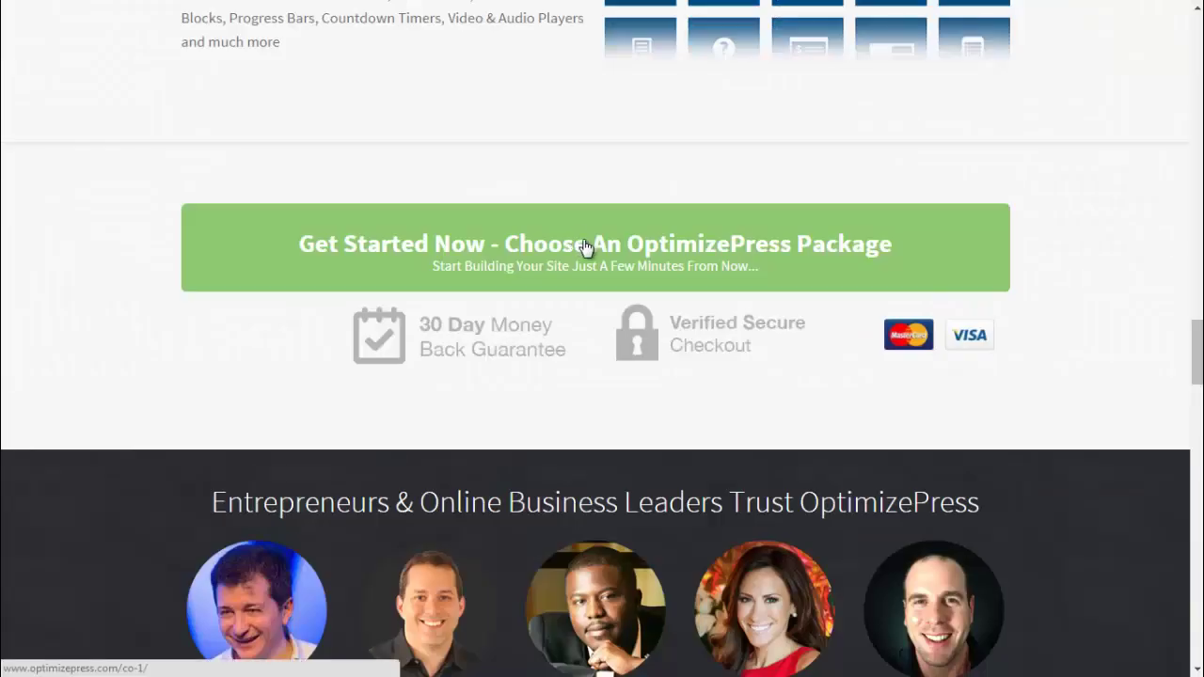
click(585, 247)
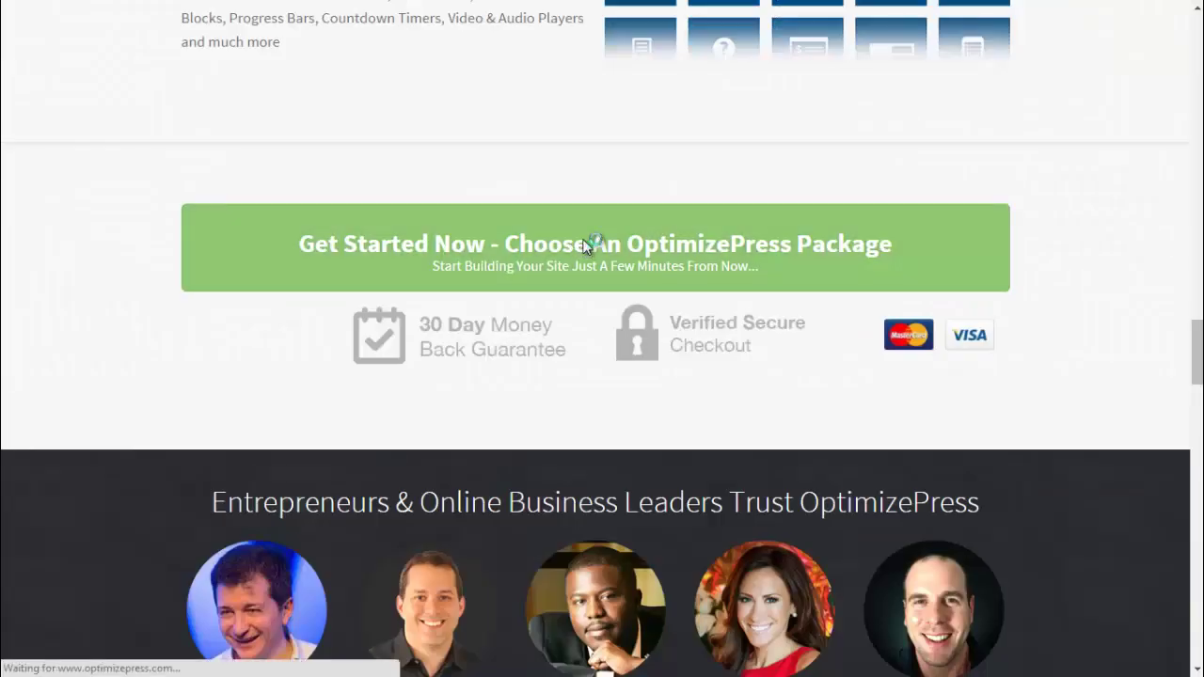
- Review the Core $97 (3 sites), Pro $297 (unlimited) and Publisher $197 (10 sites) package columns
scroll(136, 375, down, 1)
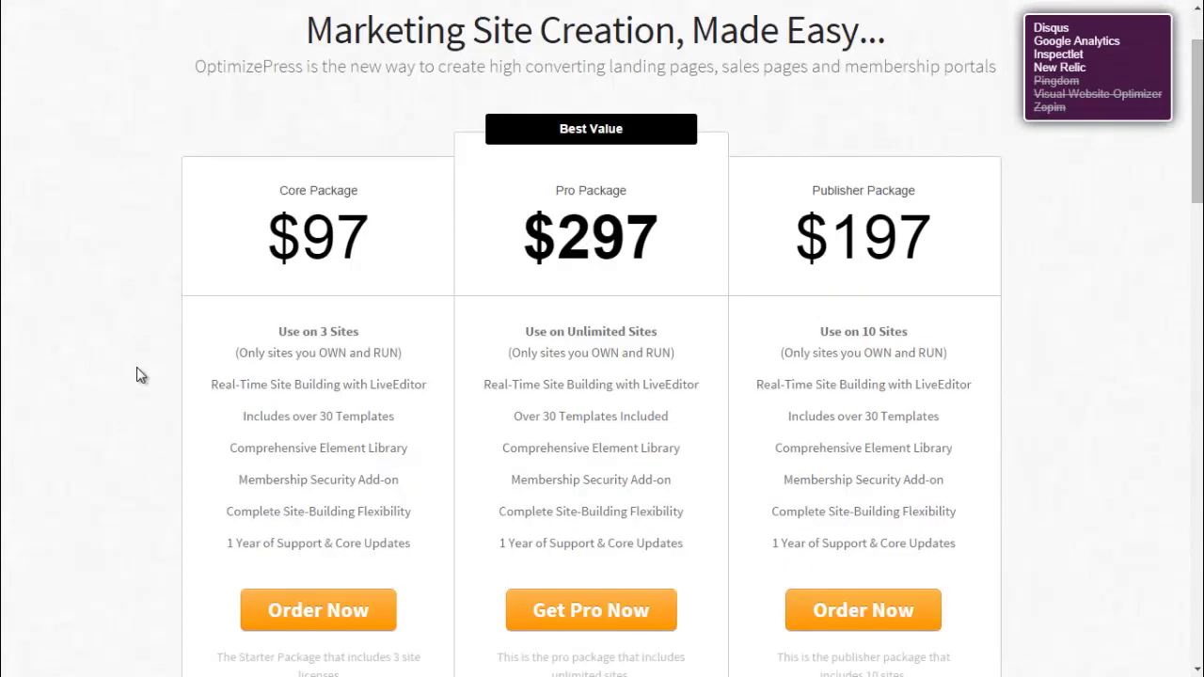